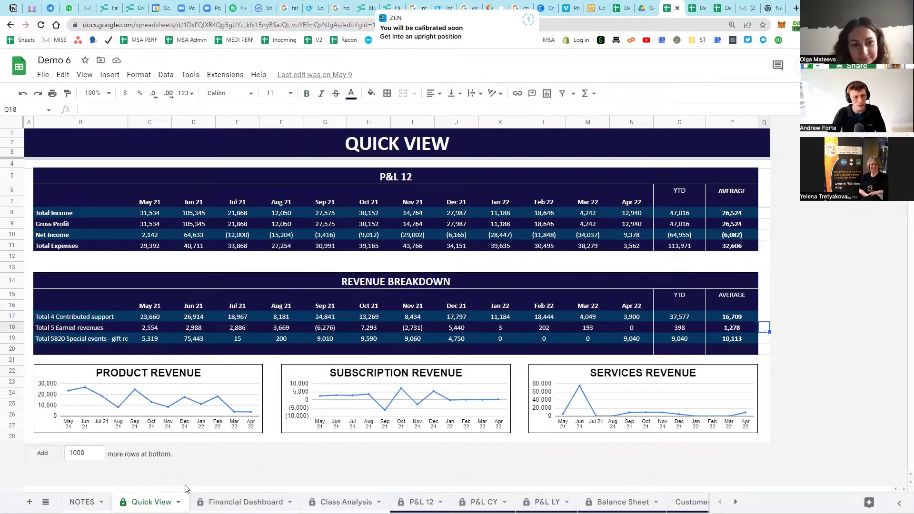
Step through Demo 6's Financial Dashboard, Class Analysis and P&L 12 sheets, ending on Demo 7's dashboard
{"action": "key", "text": "ctrl+shift+Page_Down"}
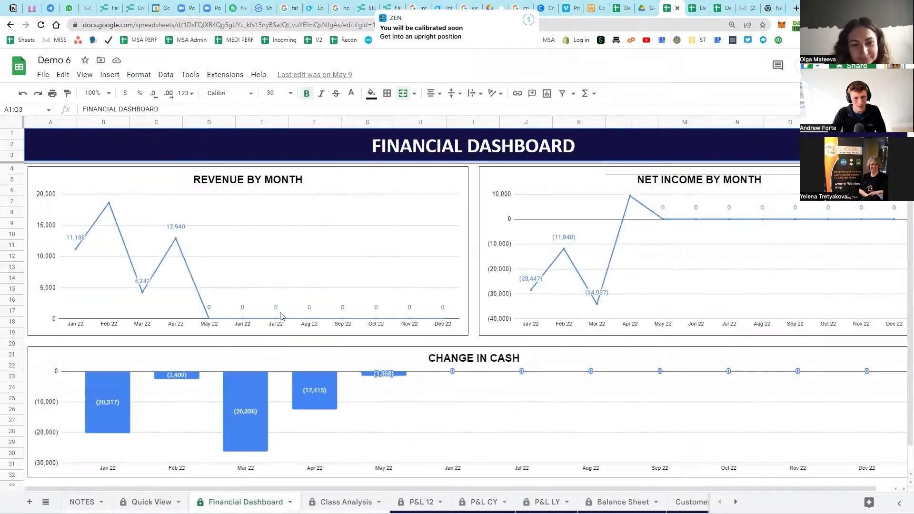
{"action": "scroll", "coordinate": [553, 331], "scroll_direction": "down", "scroll_amount": 2}
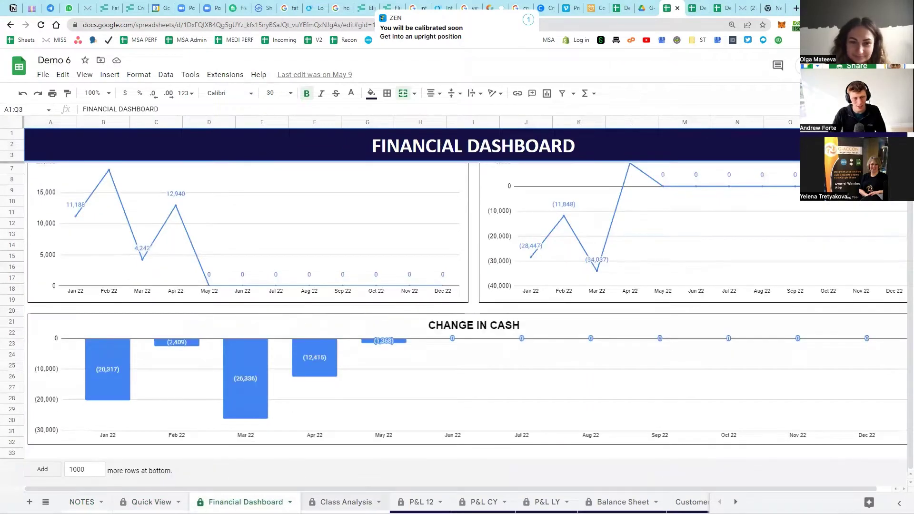
{"action": "key", "text": "ctrl+shift+Page_Down"}
{"action": "scroll", "coordinate": [365, 344], "scroll_direction": "down", "scroll_amount": 5}
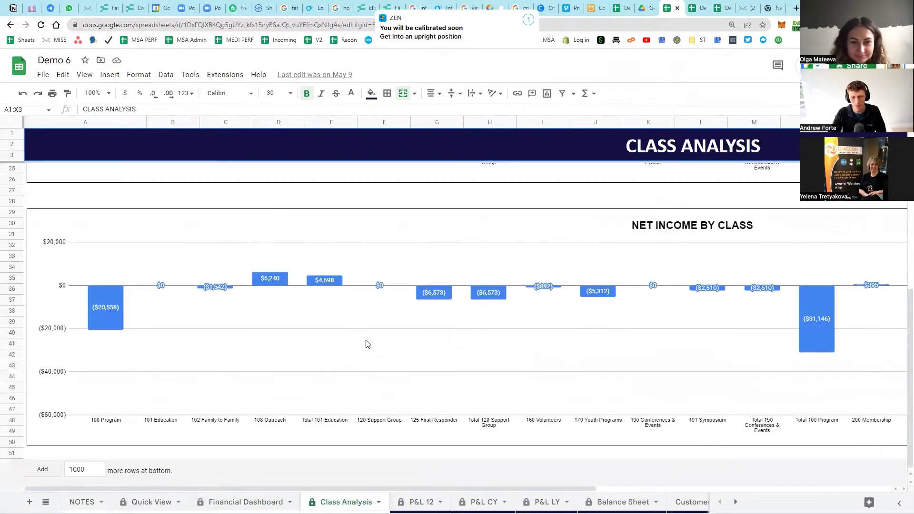
{"action": "scroll", "coordinate": [366, 344], "scroll_direction": "right", "scroll_amount": 5}
{"action": "scroll", "coordinate": [347, 344], "scroll_direction": "up", "scroll_amount": 5}
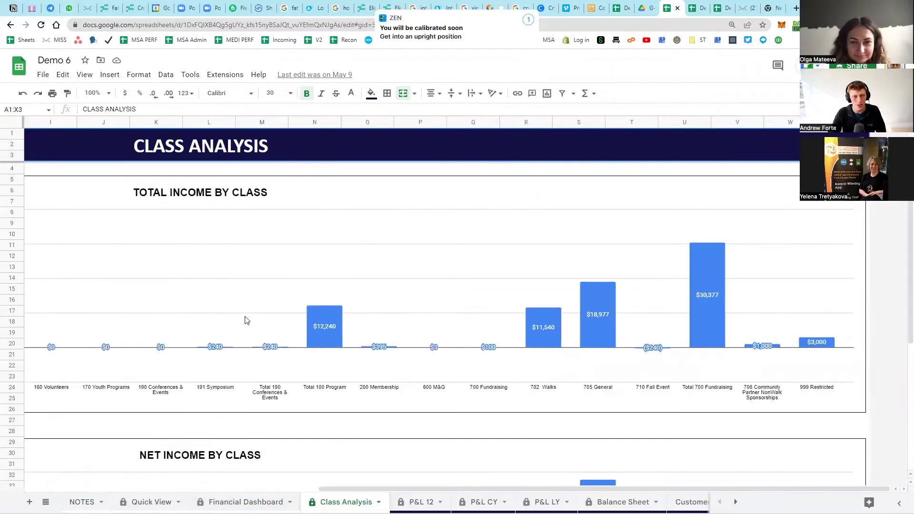
{"action": "scroll", "coordinate": [245, 326], "scroll_direction": "left", "scroll_amount": 5}
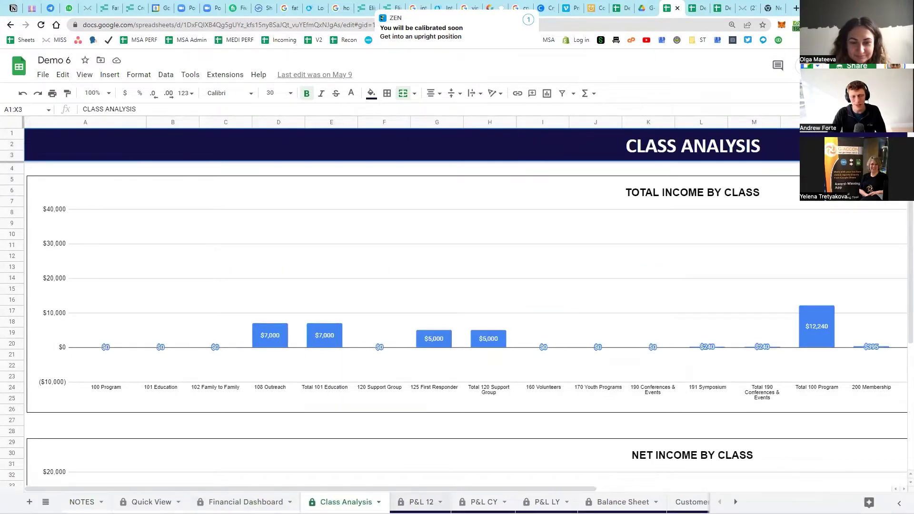
{"action": "key", "text": "ctrl+shift+Page_Down"}
{"action": "scroll", "coordinate": [378, 246], "scroll_direction": "down", "scroll_amount": 3}
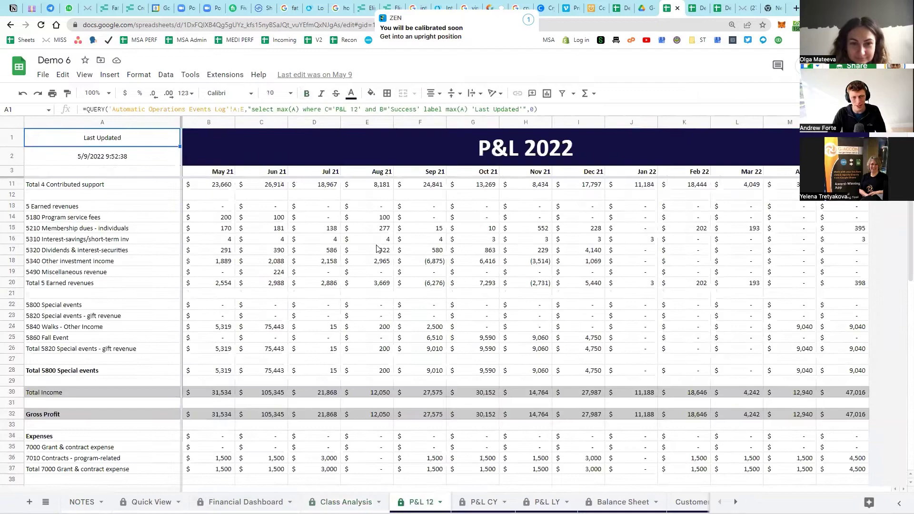
{"action": "scroll", "coordinate": [379, 247], "scroll_direction": "down", "scroll_amount": 3}
{"action": "scroll", "coordinate": [352, 293], "scroll_direction": "down", "scroll_amount": 8}
{"action": "scroll", "coordinate": [352, 293], "scroll_direction": "up", "scroll_amount": 10}
{"action": "scroll", "coordinate": [352, 293], "scroll_direction": "up", "scroll_amount": 10}
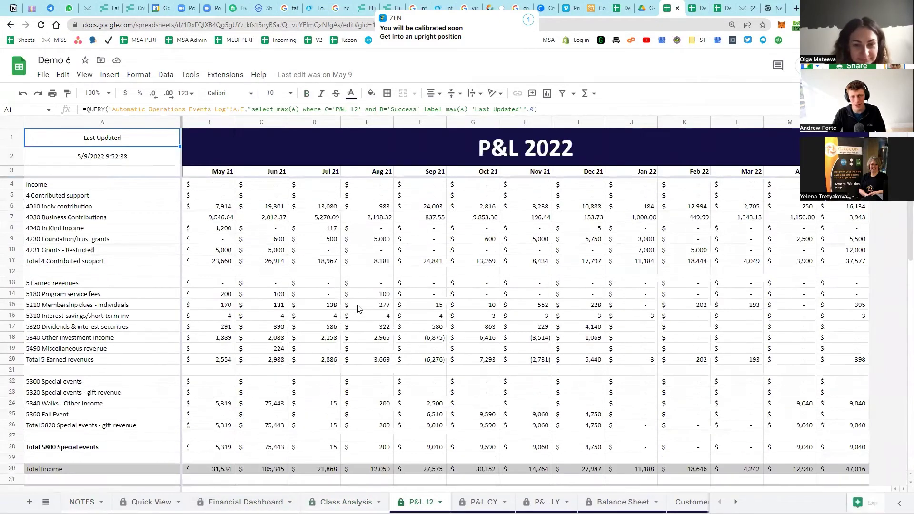
{"action": "key", "text": "ctrl+Tab"}
{"action": "scroll", "coordinate": [296, 386], "scroll_direction": "up", "scroll_amount": 5}
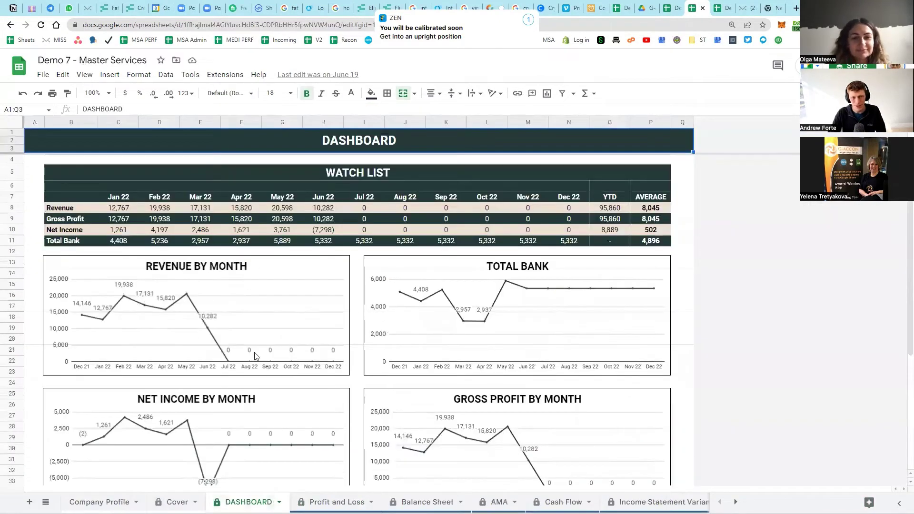
{"action": "scroll", "coordinate": [251, 251], "scroll_direction": "down", "scroll_amount": 5}
{"action": "scroll", "coordinate": [297, 457], "scroll_direction": "down", "scroll_amount": 1}
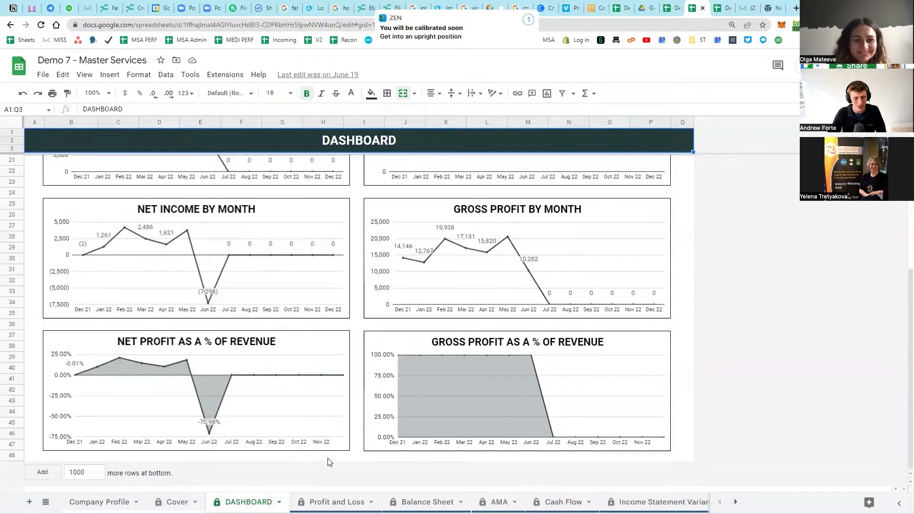
{"action": "scroll", "coordinate": [327, 462], "scroll_direction": "up", "scroll_amount": 1}
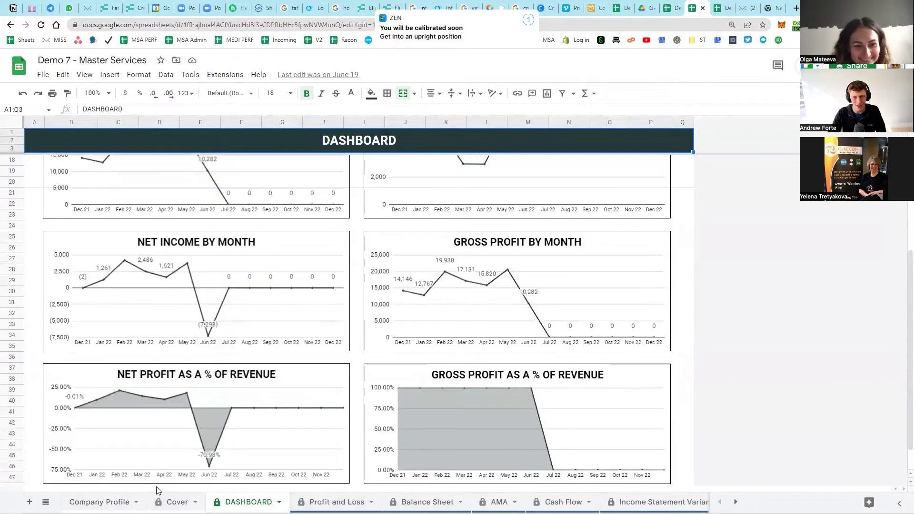
Move from Demo 7's net income and profit charts to Demo 5's 2020 Profit & Loss sheet
{"action": "key", "text": "ctrl+Tab"}
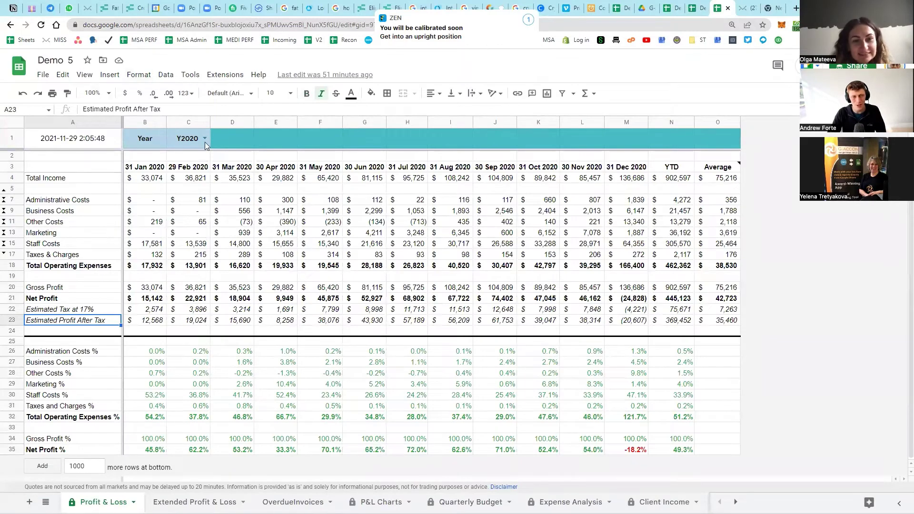
Switch Demo 5's Profit & Loss report year to Y2021, then move to another open workbook
{"action": "left_click", "coordinate": [205, 139]}
{"action": "left_click", "coordinate": [184, 168]}
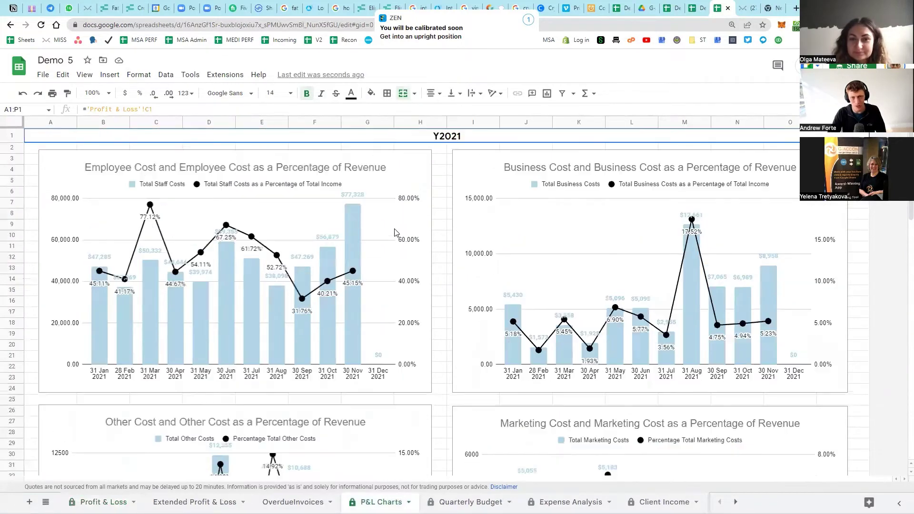
{"action": "scroll", "coordinate": [482, 265], "scroll_direction": "down", "scroll_amount": 3}
{"action": "scroll", "coordinate": [496, 301], "scroll_direction": "down", "scroll_amount": 5}
{"action": "scroll", "coordinate": [463, 278], "scroll_direction": "down", "scroll_amount": 5}
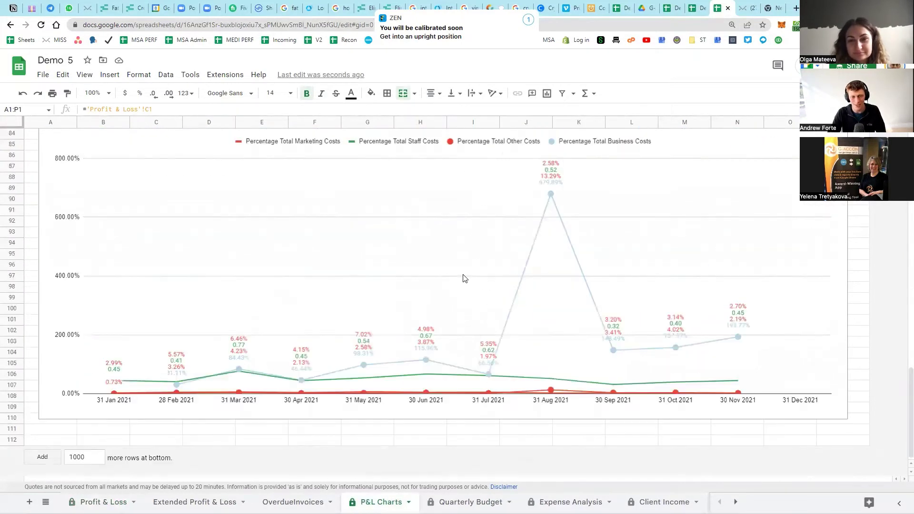
{"action": "scroll", "coordinate": [449, 336], "scroll_direction": "up", "scroll_amount": 5}
{"action": "scroll", "coordinate": [448, 335], "scroll_direction": "up", "scroll_amount": 5}
{"action": "scroll", "coordinate": [442, 357], "scroll_direction": "up", "scroll_amount": 5}
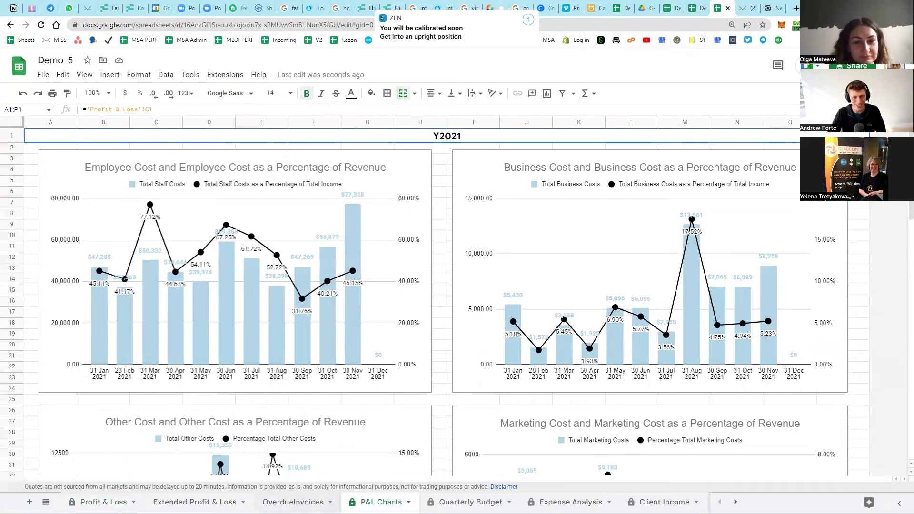
{"action": "key", "text": "ctrl+Page_Up"}
Open Demo 1 from Drive, showing its 2021 Finance Dashboard cover page
{"action": "key", "text": "ctrl+Page_Up"}
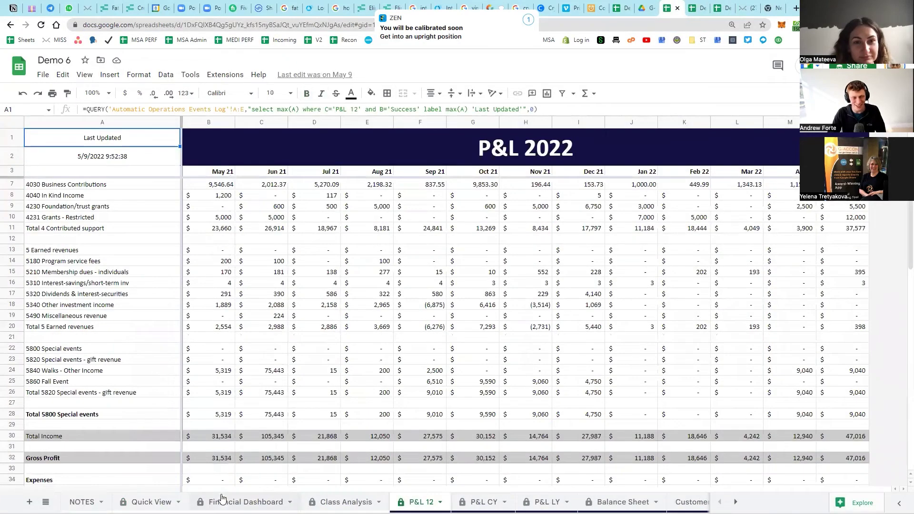
{"action": "key", "text": "ctrl+Page_Up"}
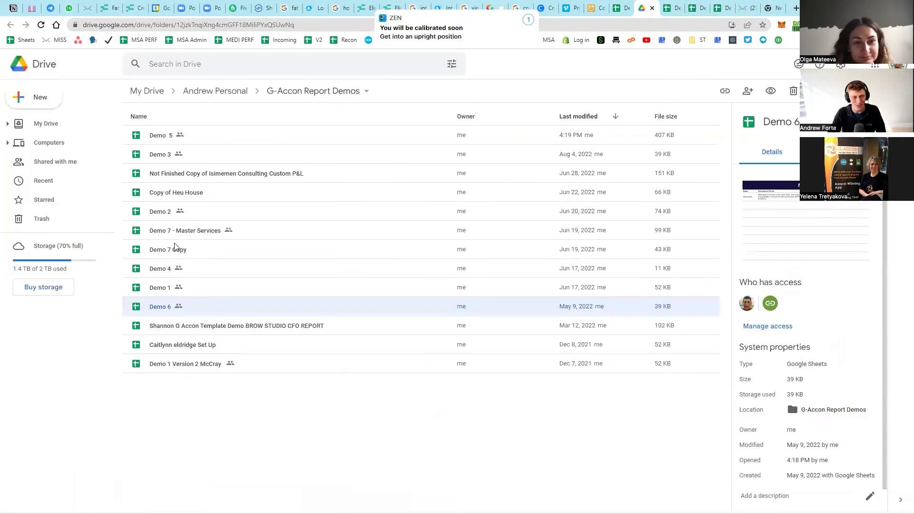
{"action": "double_click", "coordinate": [161, 289]}
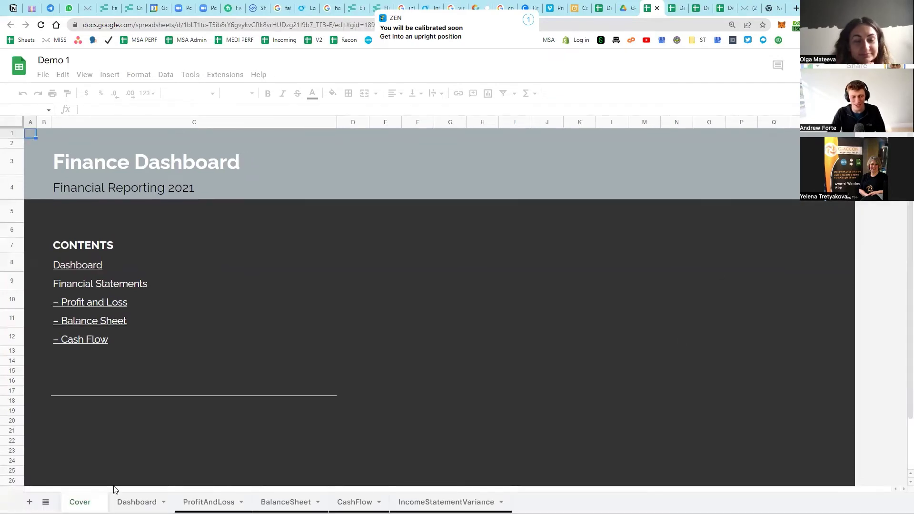
Bring up Demo 1's Dashboard sheet with the watch list and monthly net and gross profit charts
{"action": "left_click", "coordinate": [136, 502]}
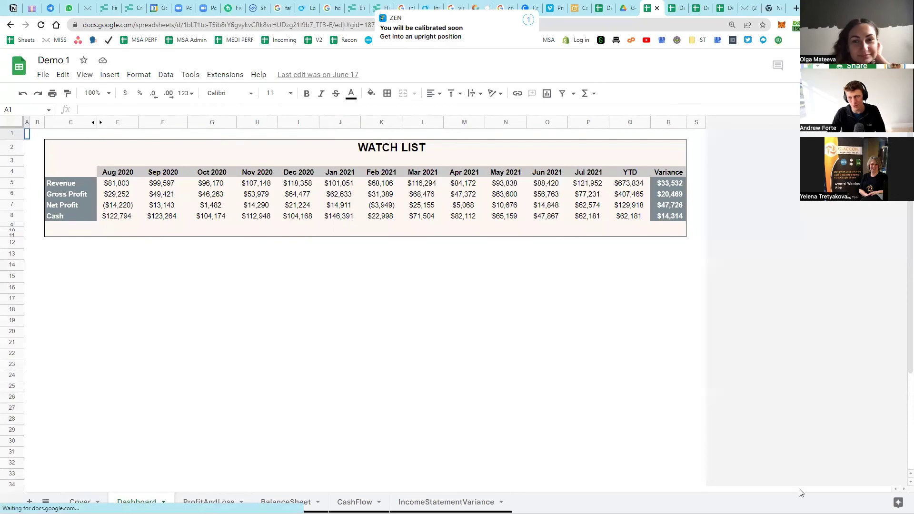
{"action": "scroll", "coordinate": [400, 336], "scroll_direction": "down", "scroll_amount": 3}
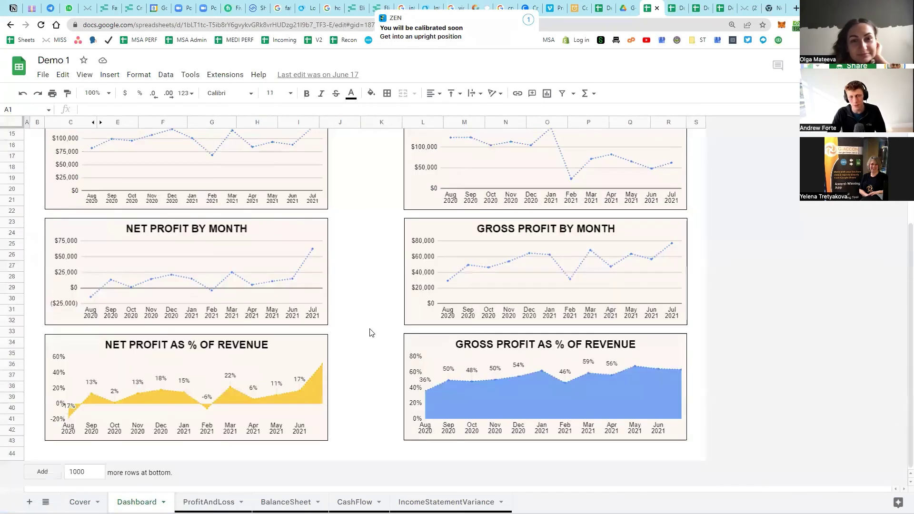